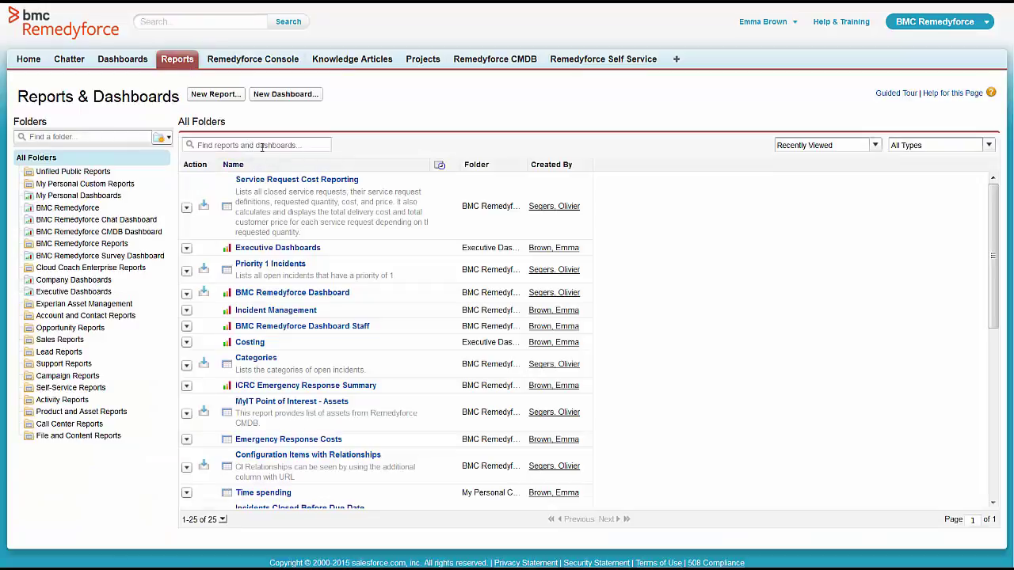
# - Search the reports for 'cost' and open Service Request Cost Reporting
pyautogui.click(261, 145)
pyautogui.write('cost')
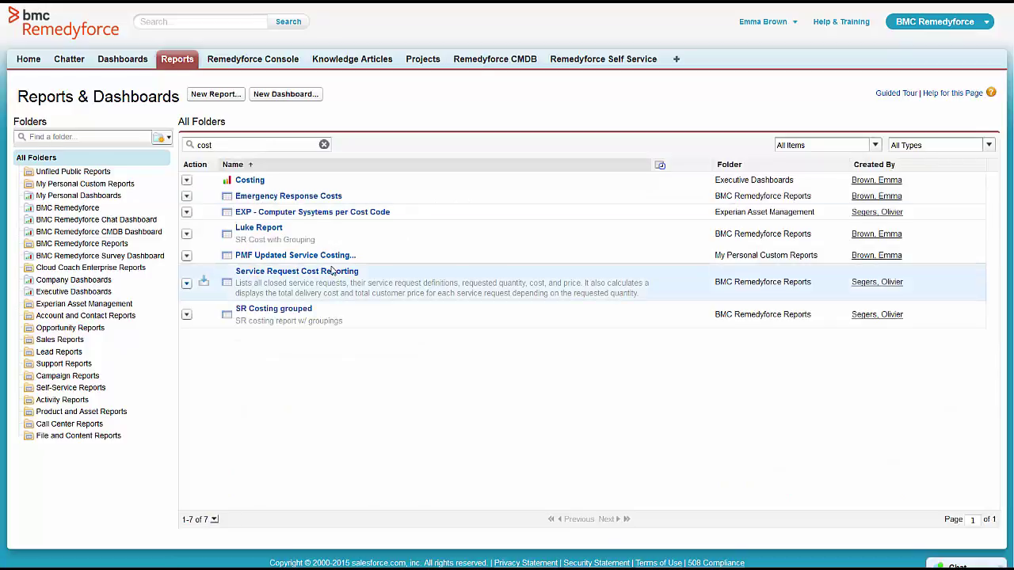
pyautogui.click(327, 273)
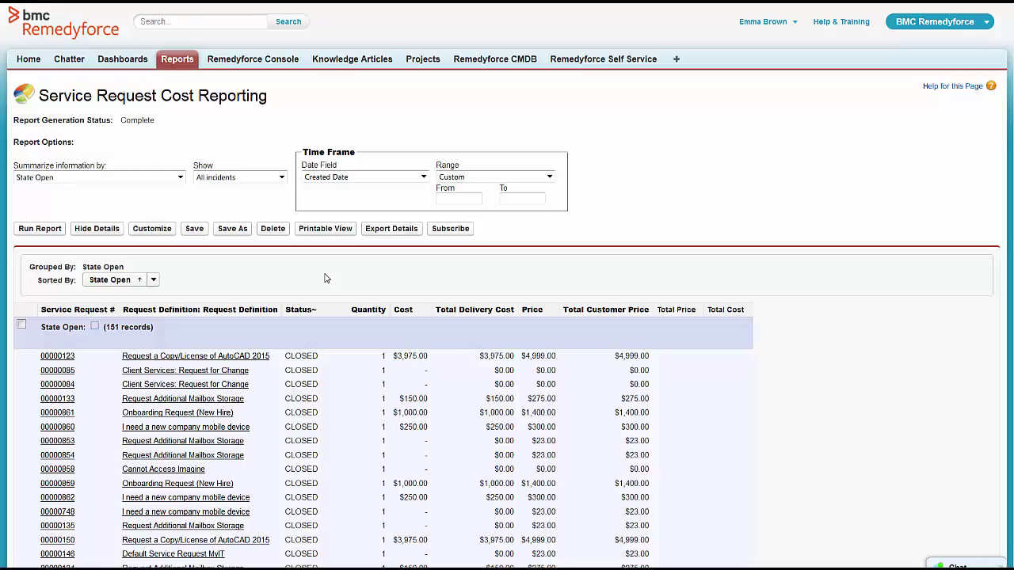
# - Save a copy of the report as 'Charlottes report'
pyautogui.click(230, 232)
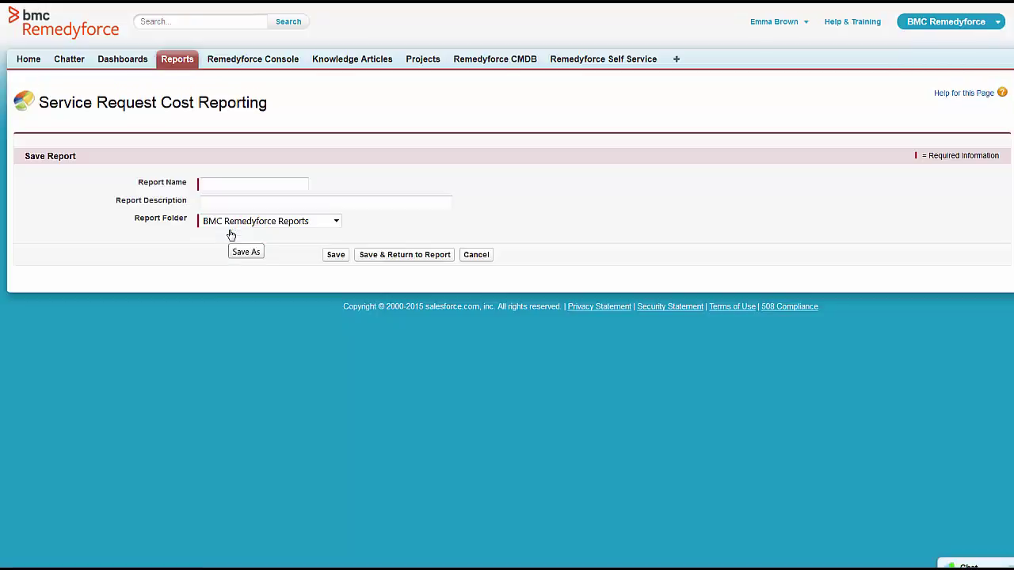
pyautogui.write('Charlottes report')
pyautogui.click(335, 255)
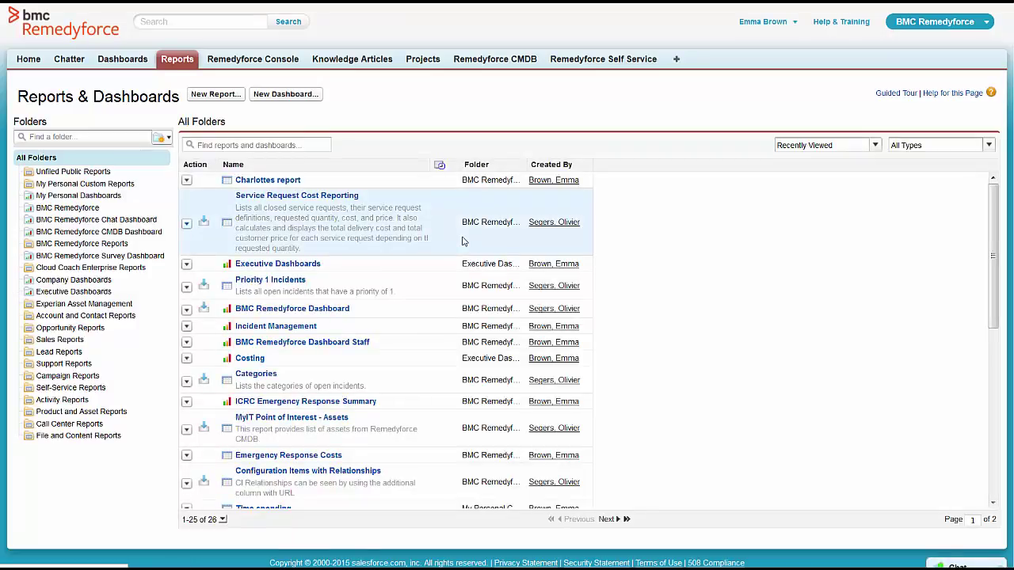
# - Edit Charlottes report, replacing the State Open grouping with Account~ then Category~
pyautogui.click(277, 183)
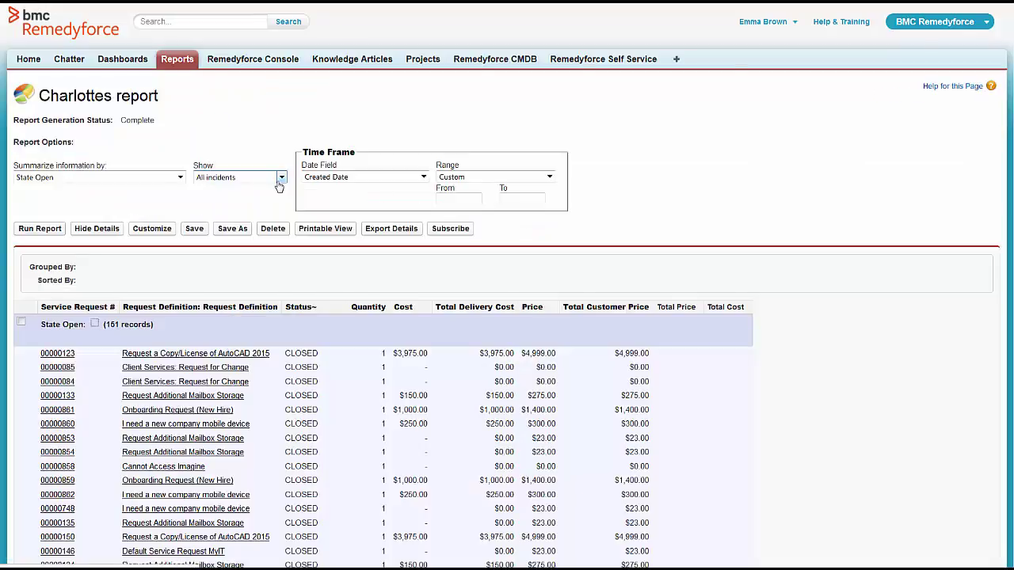
pyautogui.click(152, 228)
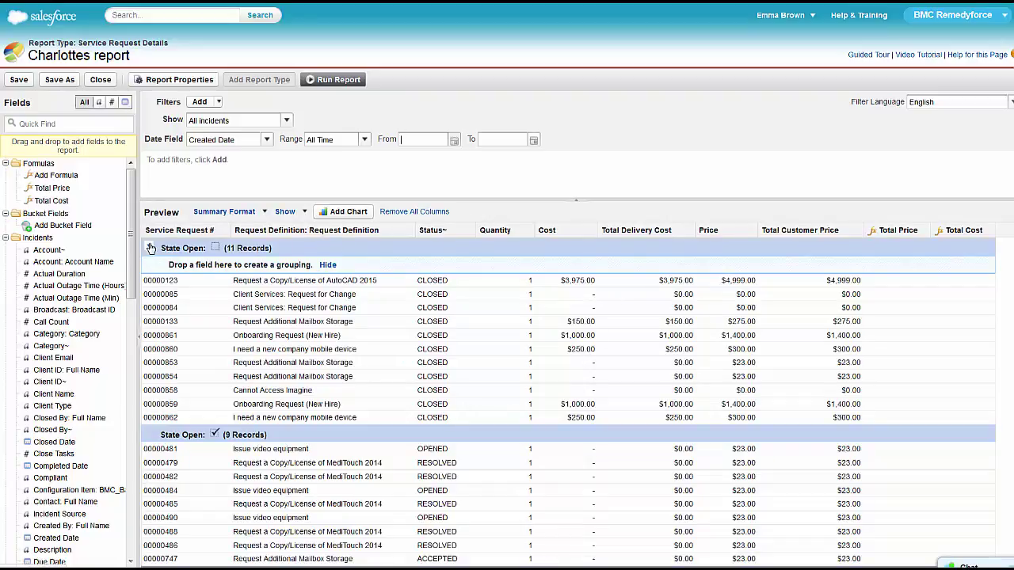
pyautogui.click(151, 248)
pyautogui.click(181, 354)
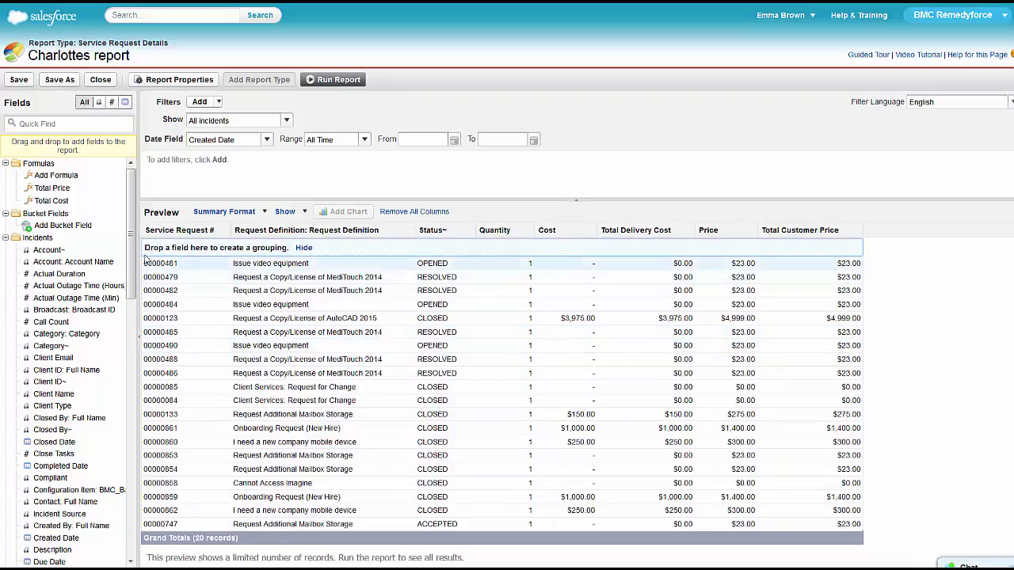
pyautogui.moveTo(47, 249); pyautogui.dragTo(198, 252)
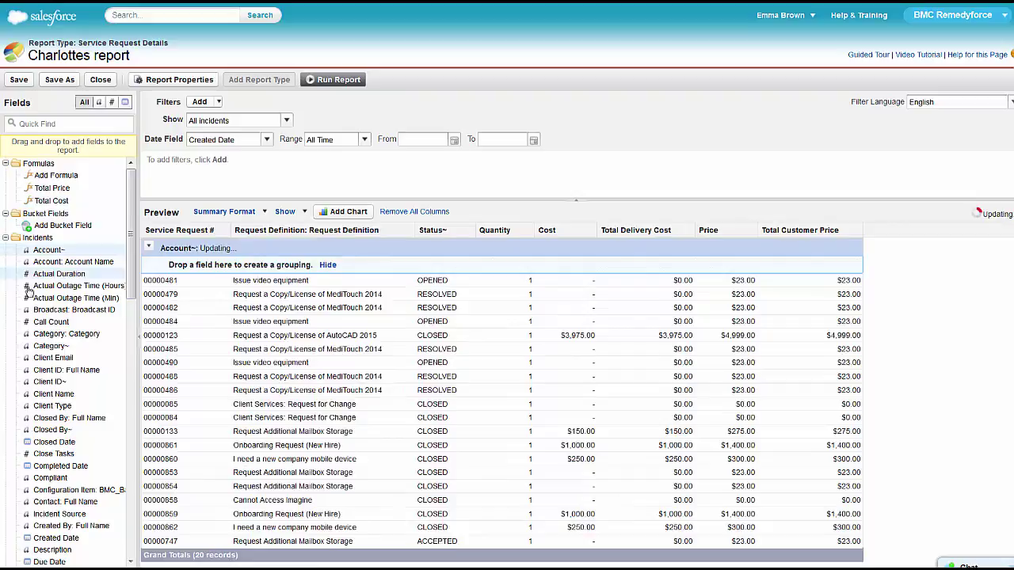
pyautogui.moveTo(50, 346); pyautogui.dragTo(202, 257)
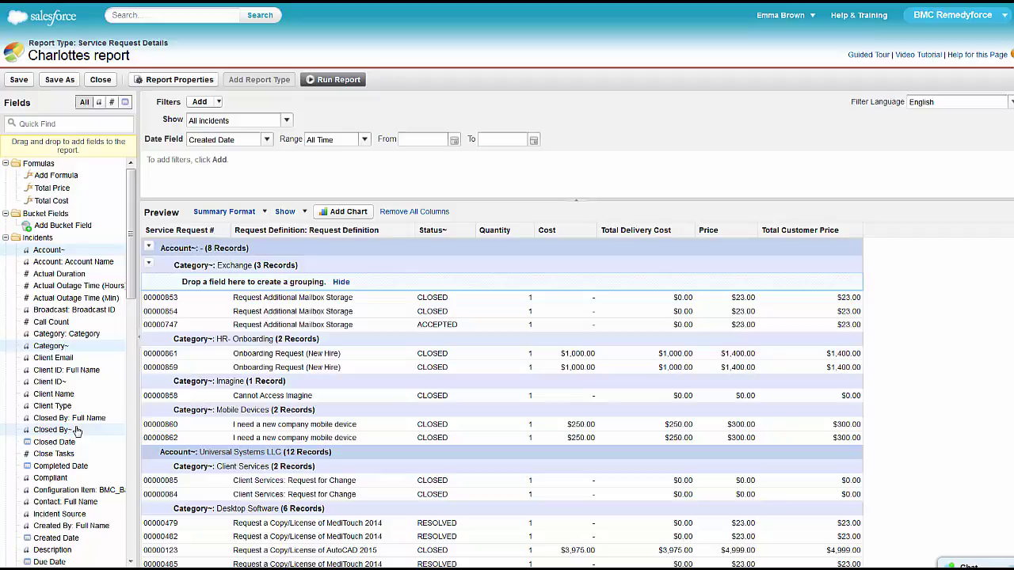
# - Add the Total Cost formula and show its subtotals at the Grouping 2: Category~ level
pyautogui.doubleClick(52, 201)
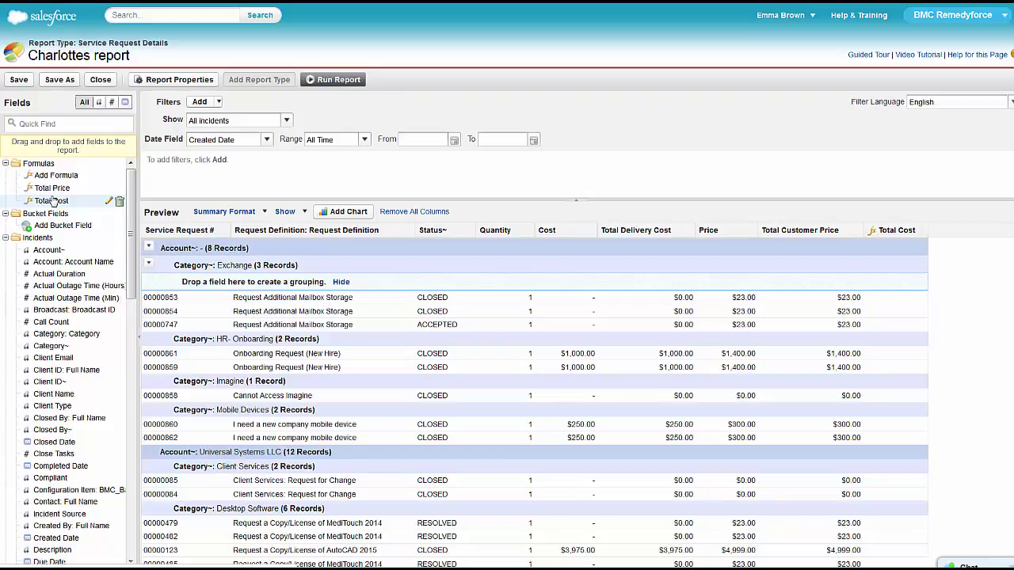
pyautogui.click(921, 230)
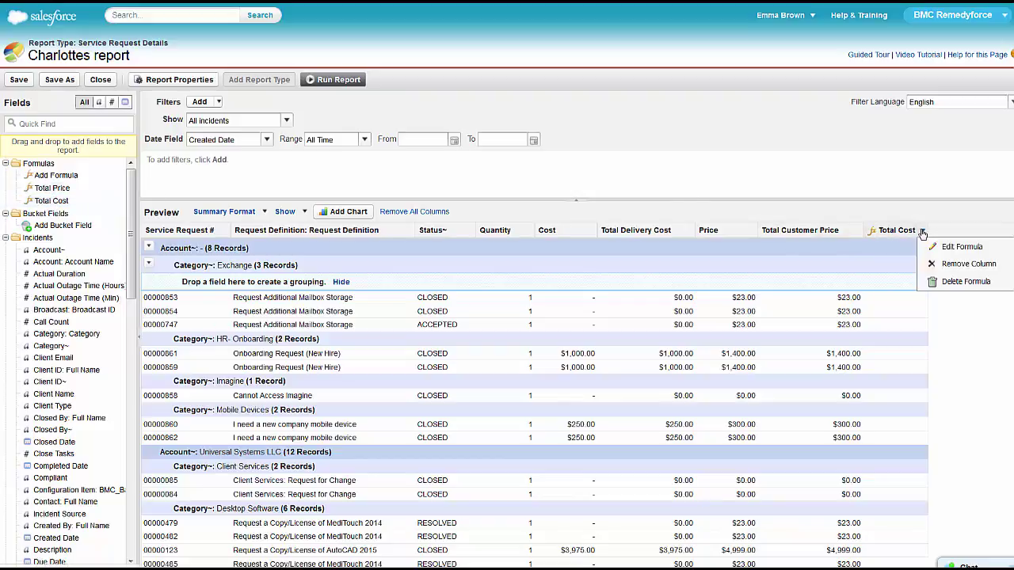
pyautogui.click(959, 247)
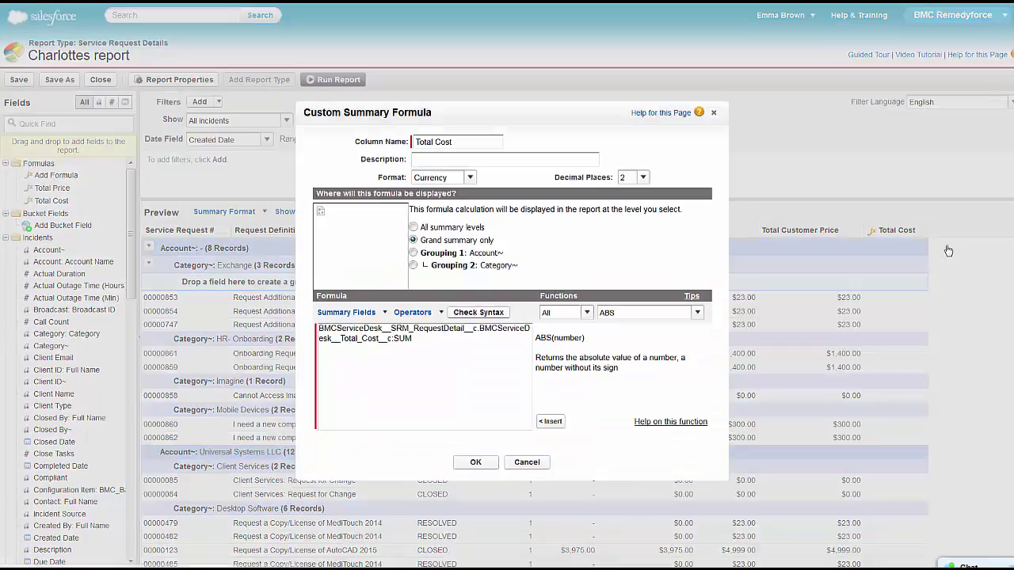
pyautogui.click(413, 265)
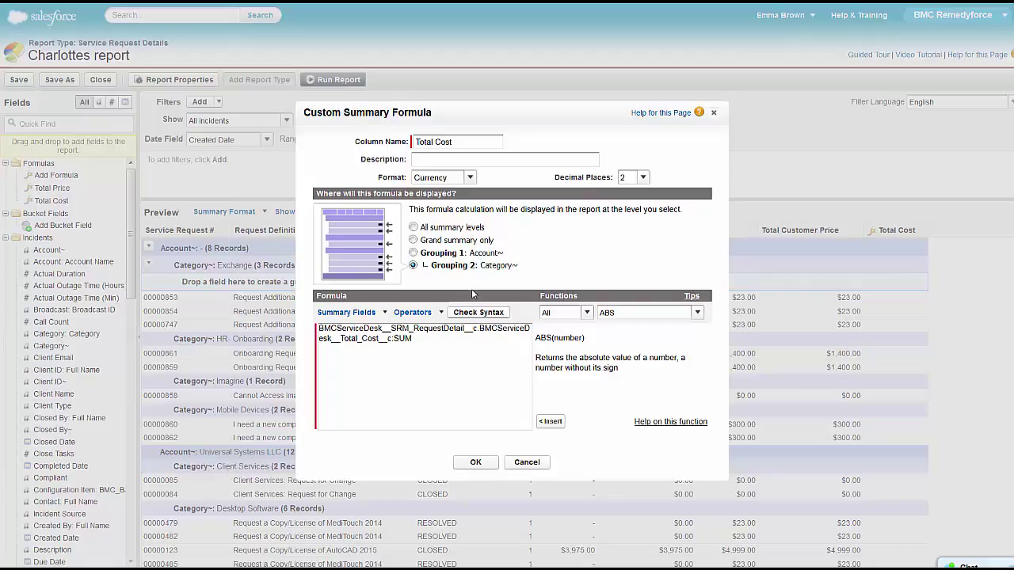
pyautogui.click(475, 464)
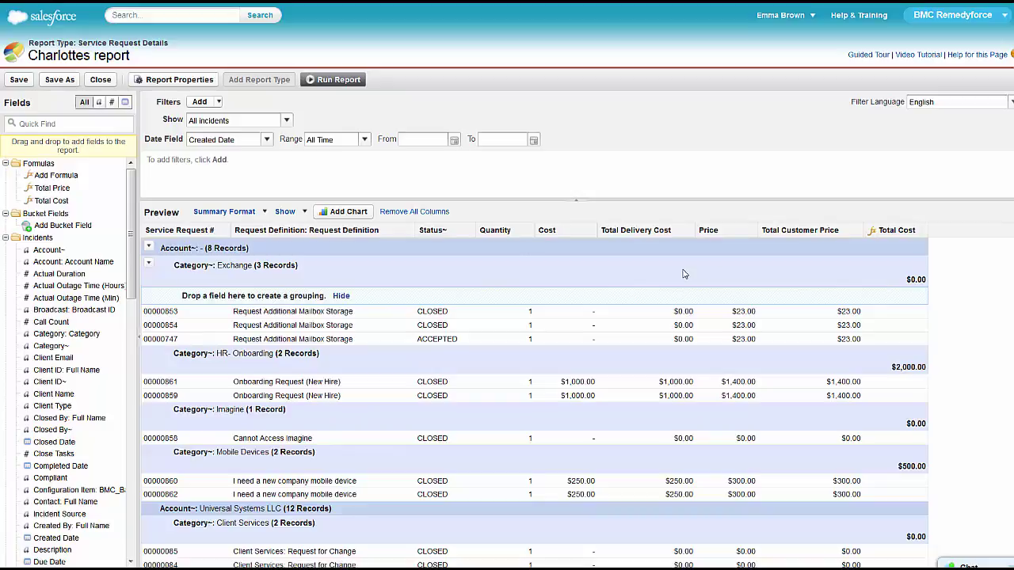
# - Add a horizontal bar chart grouped by Category~ with hover details enabled
pyautogui.click(345, 212)
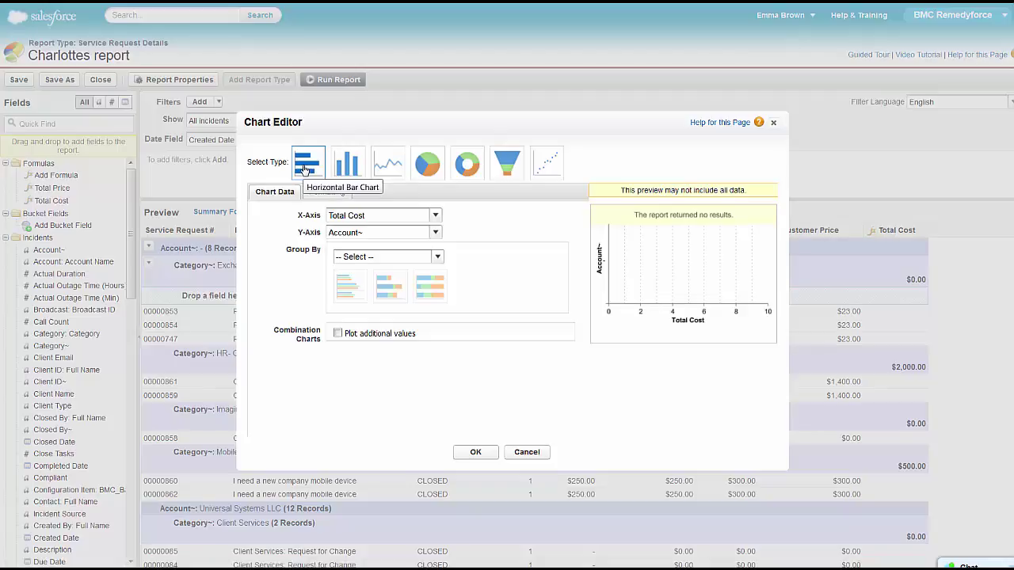
pyautogui.click(437, 256)
pyautogui.click(374, 300)
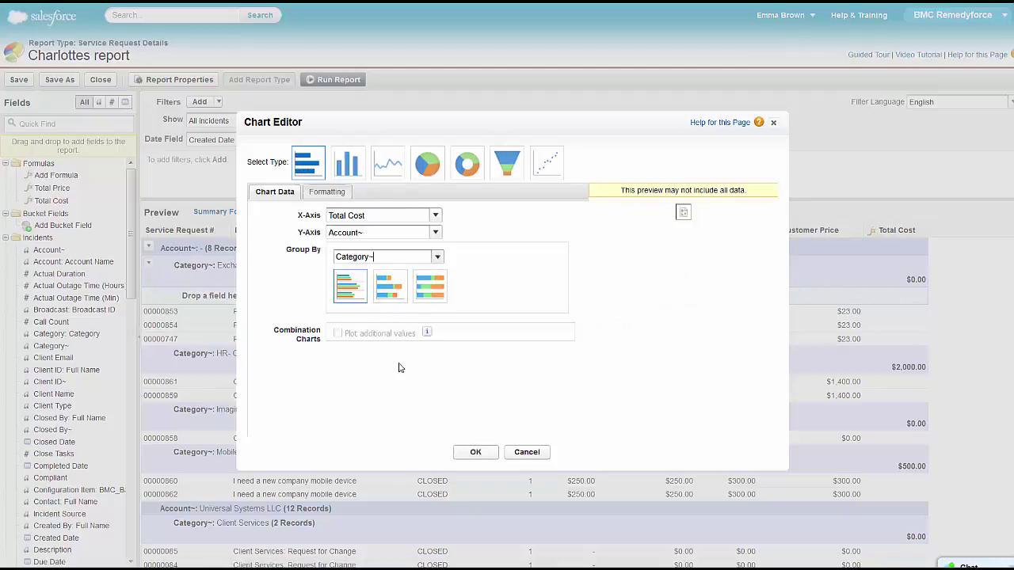
pyautogui.click(323, 192)
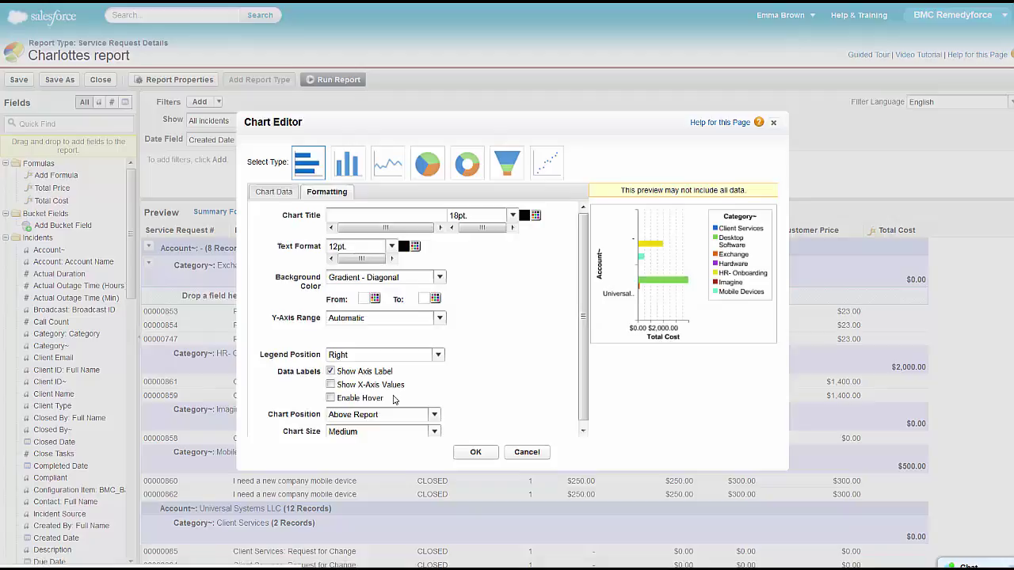
pyautogui.click(331, 398)
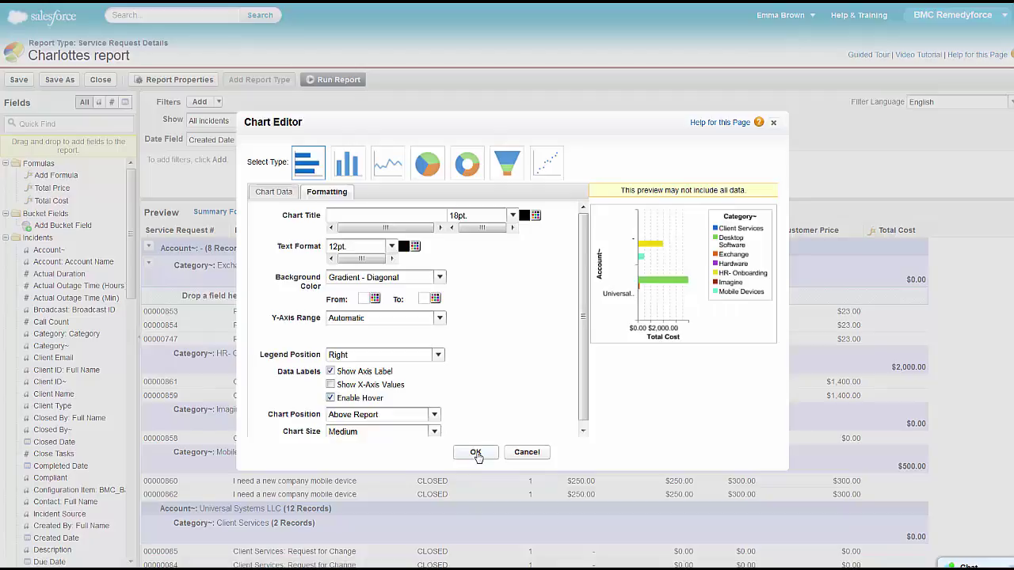
pyautogui.click(475, 453)
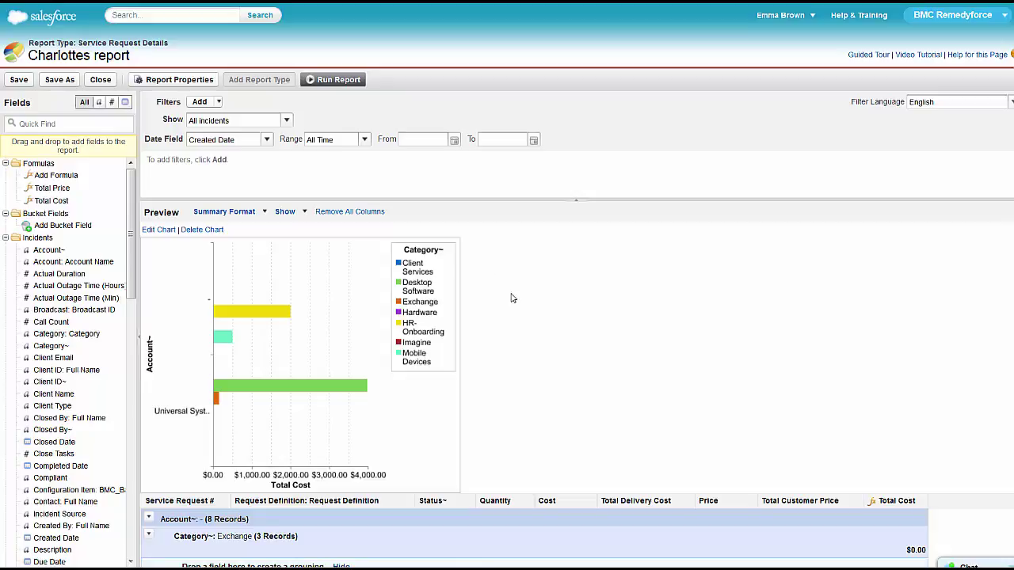
# - Limit the report to the current fiscal year, rerun it, and save it to BMC Remedyforce Reports
pyautogui.click(365, 141)
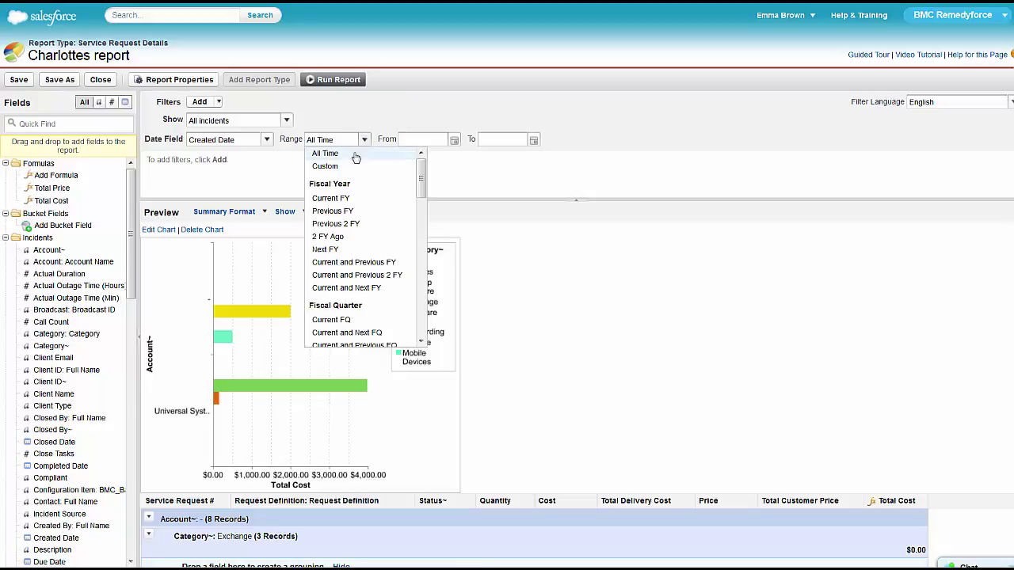
pyautogui.click(341, 198)
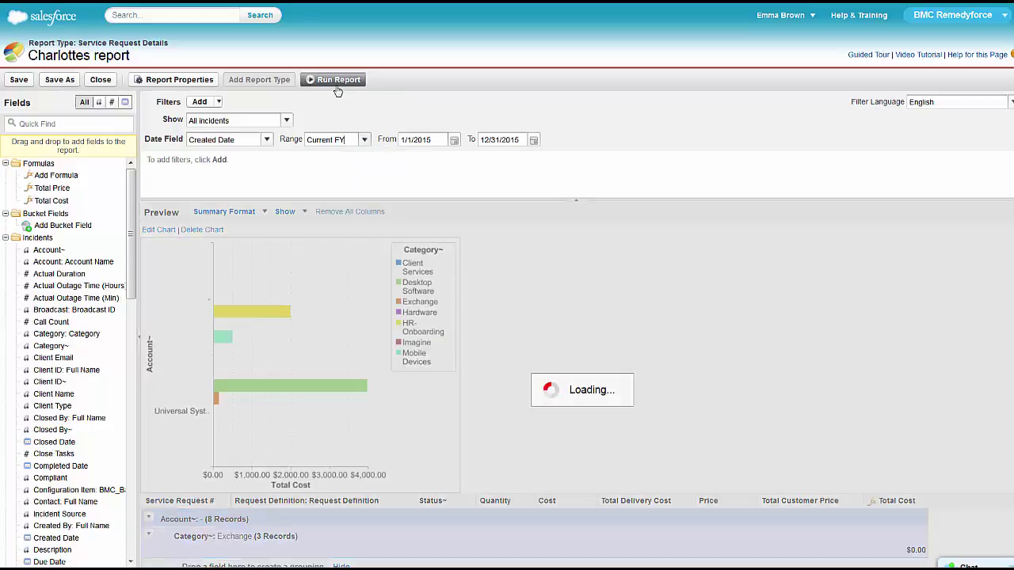
pyautogui.click(338, 79)
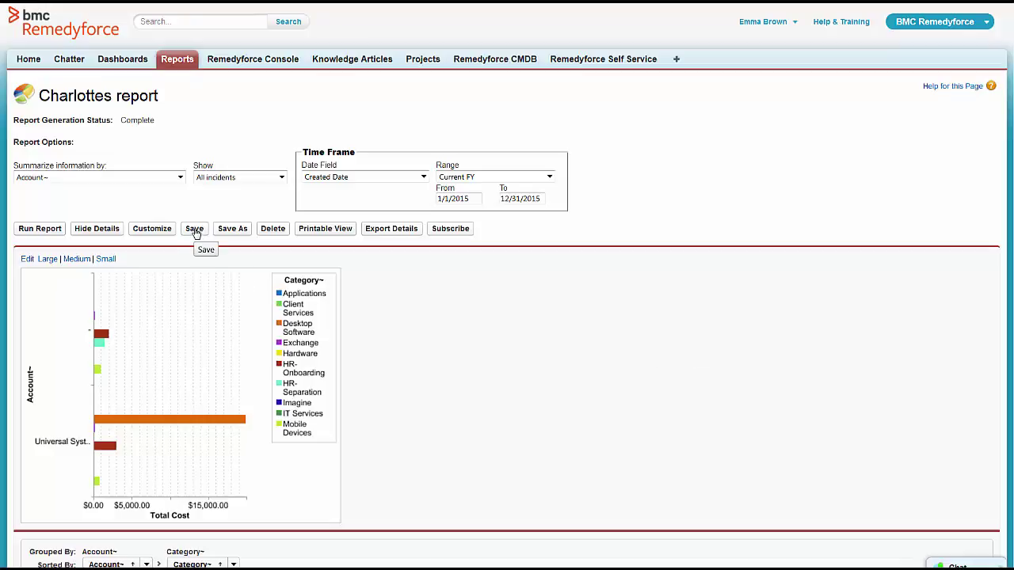
pyautogui.click(195, 232)
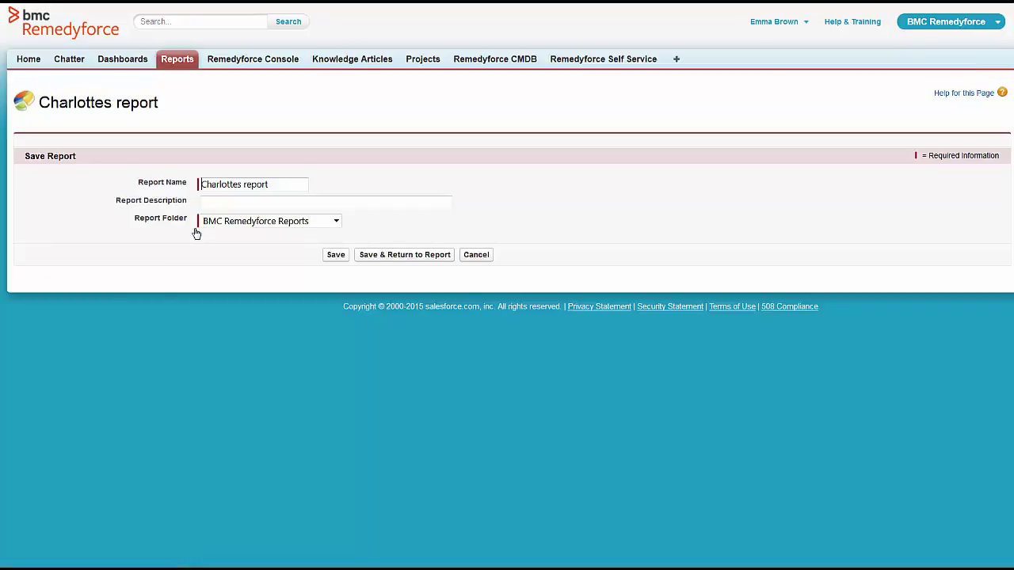
pyautogui.click(336, 254)
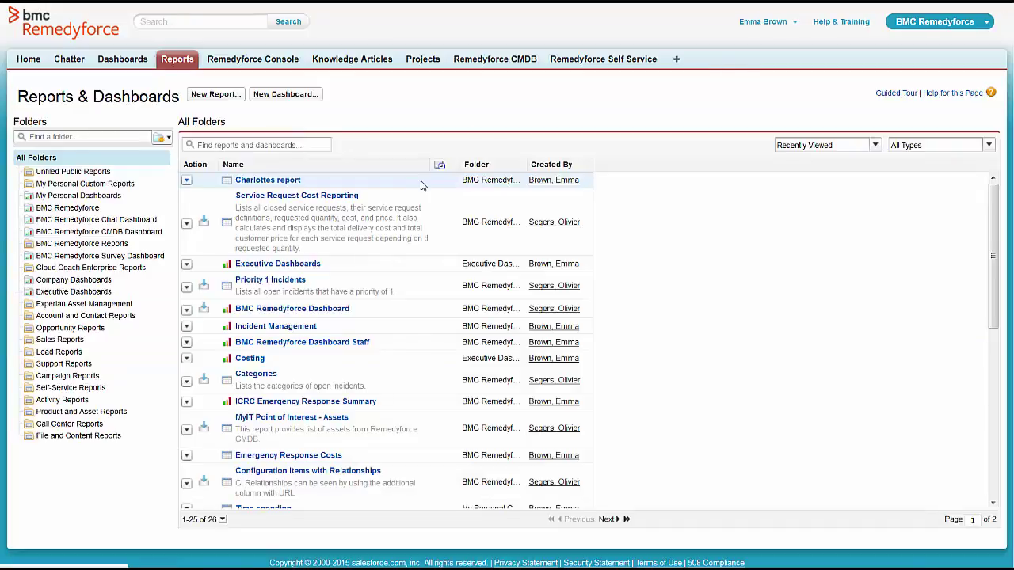
# - Add Charlottes report as an Executive Dashboards data source with a horizontal bar chart component
pyautogui.click(119, 61)
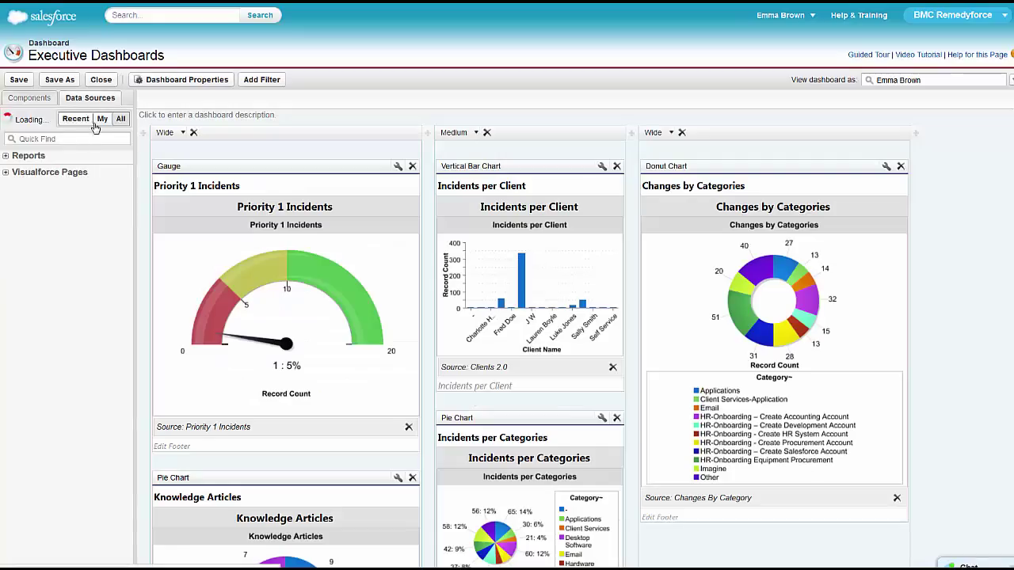
pyautogui.click(60, 139)
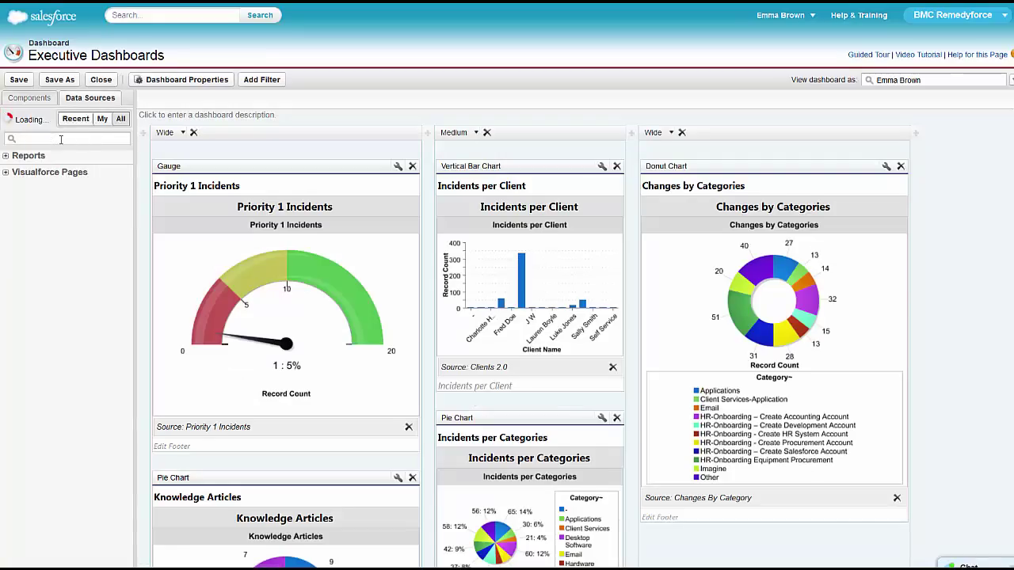
pyautogui.write('charl')
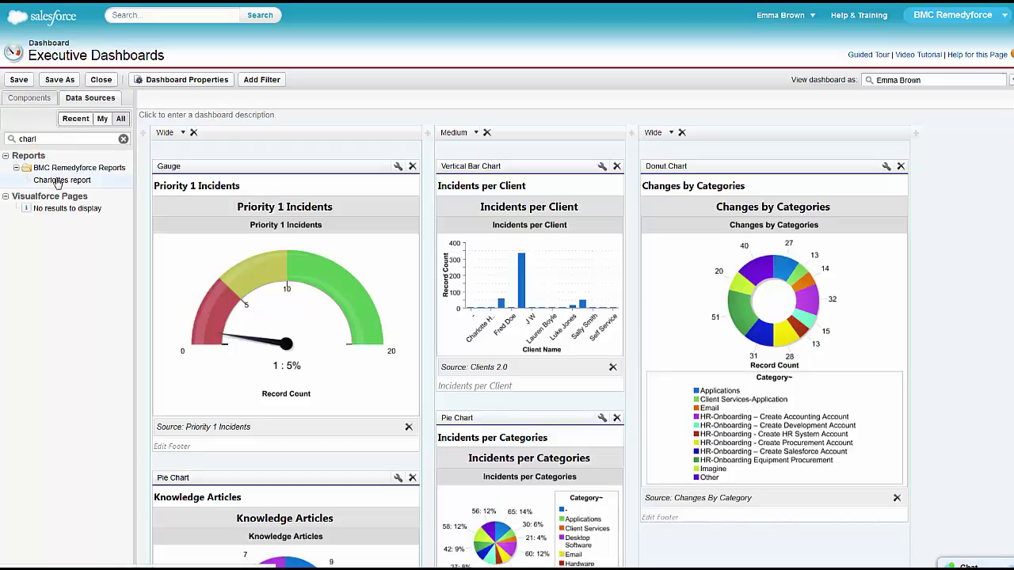
pyautogui.moveTo(57, 182); pyautogui.dragTo(699, 498)
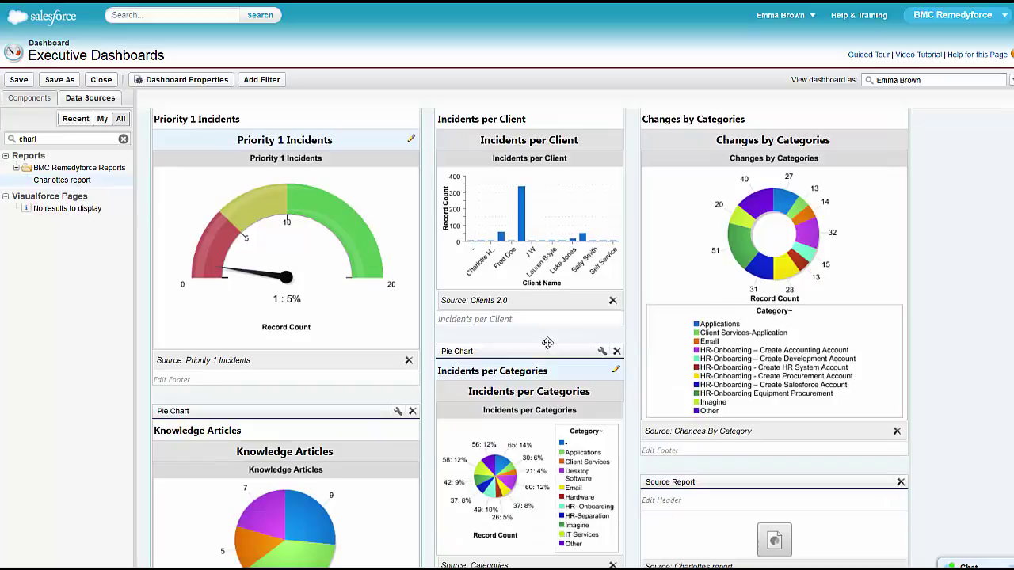
pyautogui.click(29, 98)
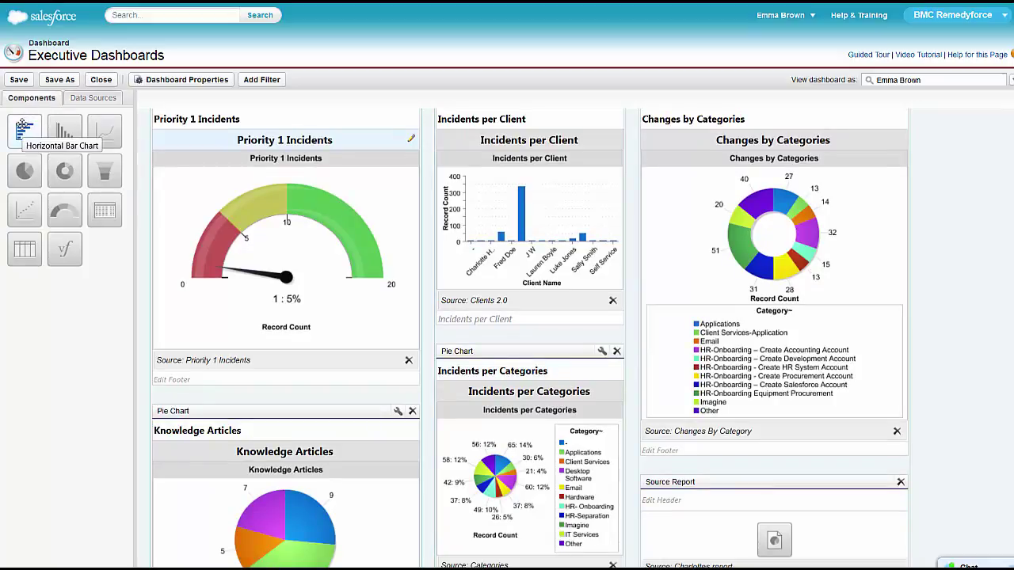
pyautogui.moveTo(24, 128); pyautogui.dragTo(708, 501)
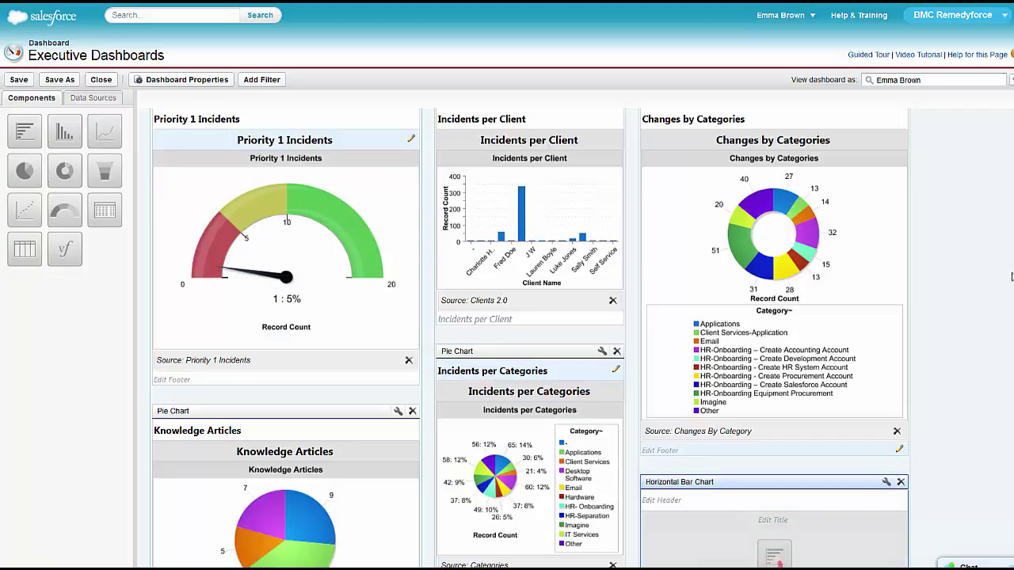
pyautogui.scroll(-3, 1011, 277)
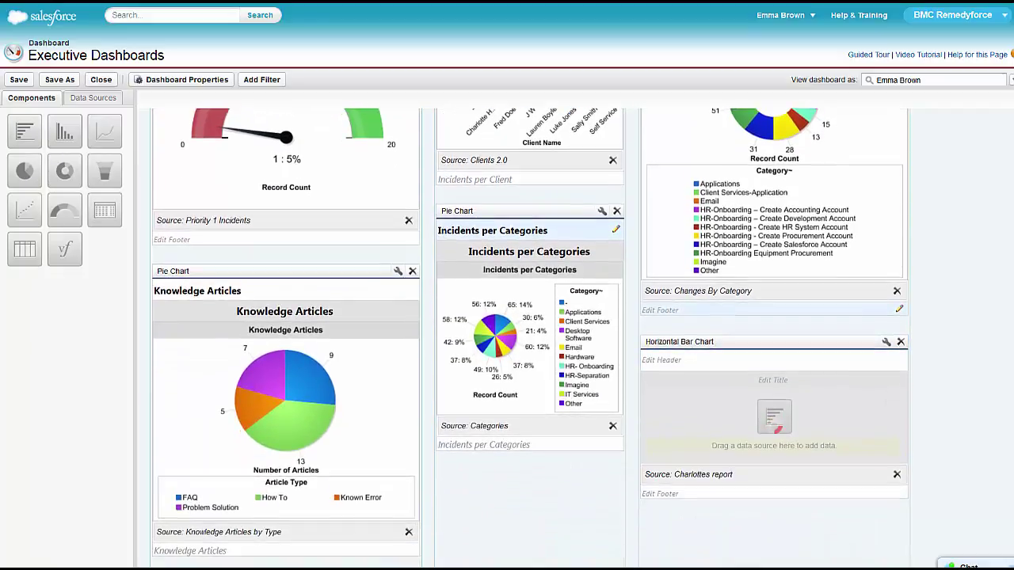
# - Set the new chart component's Group By to Auto and save the Executive Dashboards
pyautogui.click(886, 342)
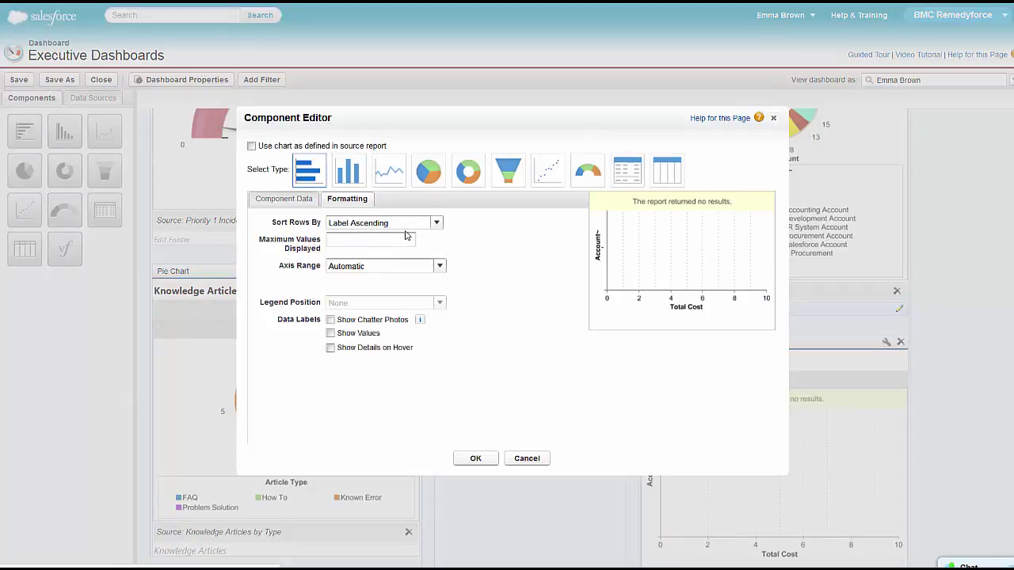
pyautogui.click(291, 204)
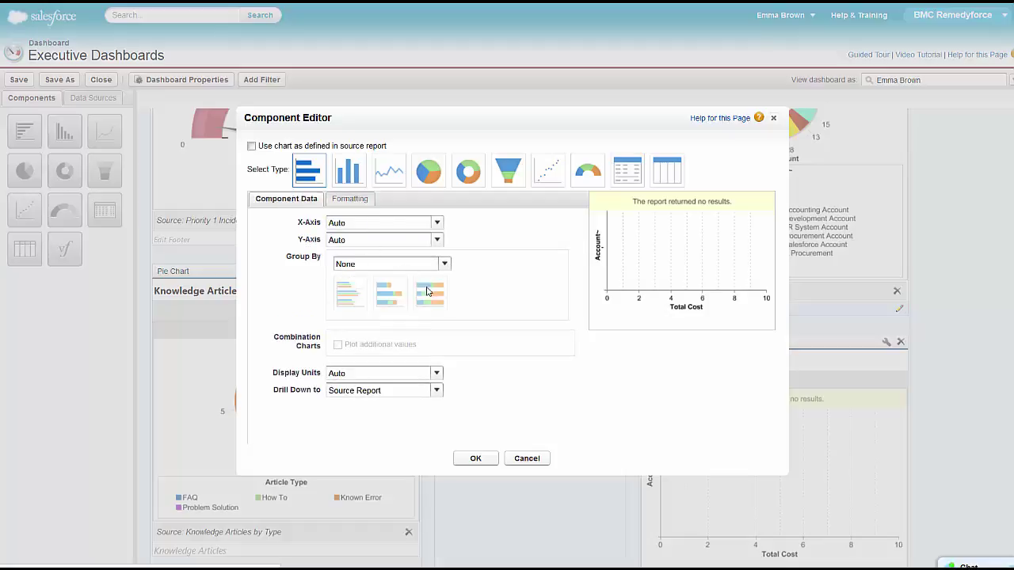
pyautogui.click(444, 264)
pyautogui.click(372, 294)
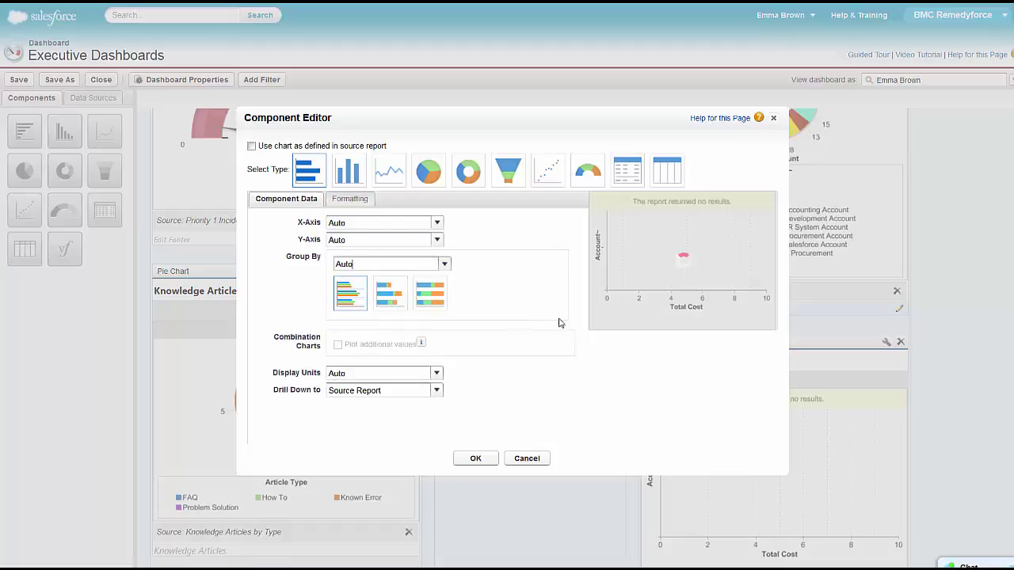
pyautogui.click(474, 459)
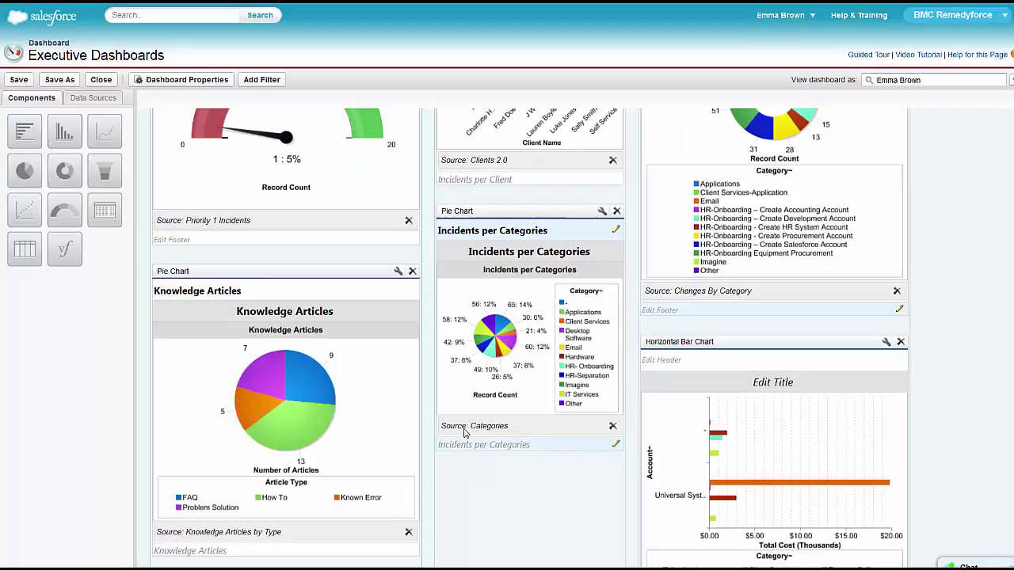
pyautogui.click(21, 81)
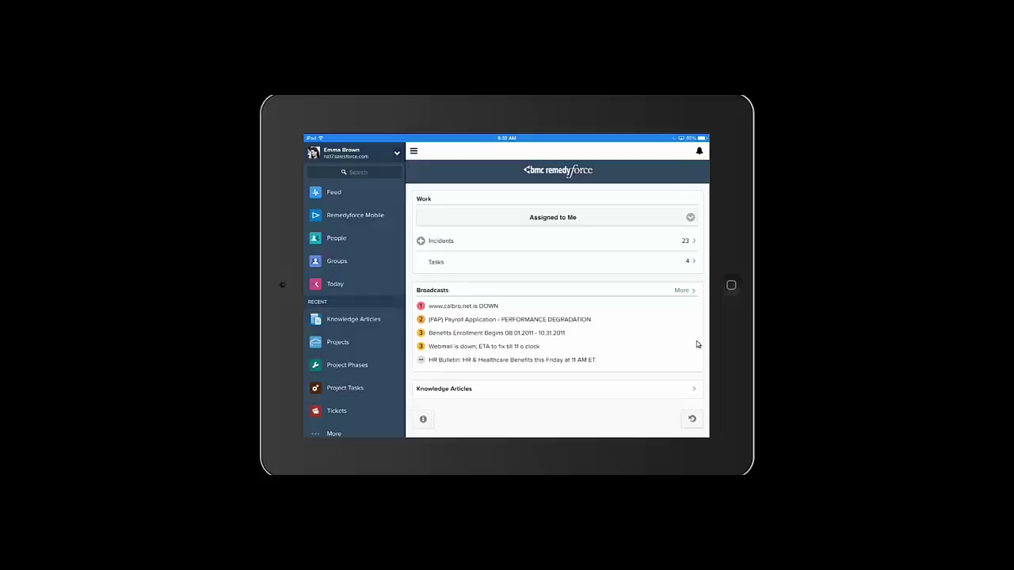
# - Swipe through the Executive Dashboards pages on the iPad to reach the third page
pyautogui.scroll(-5, 354, 301)
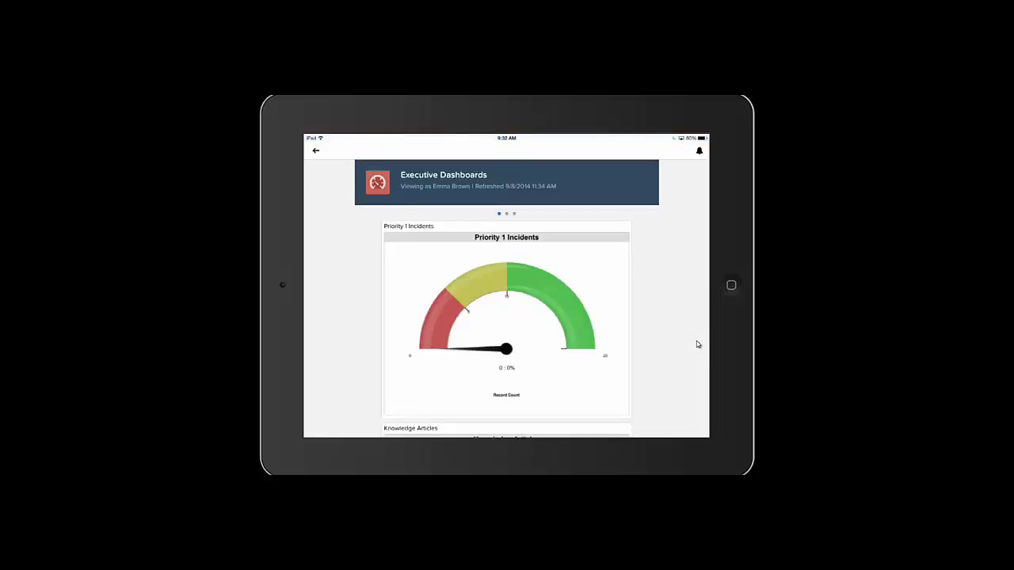
pyautogui.scroll(-5, 697, 344)
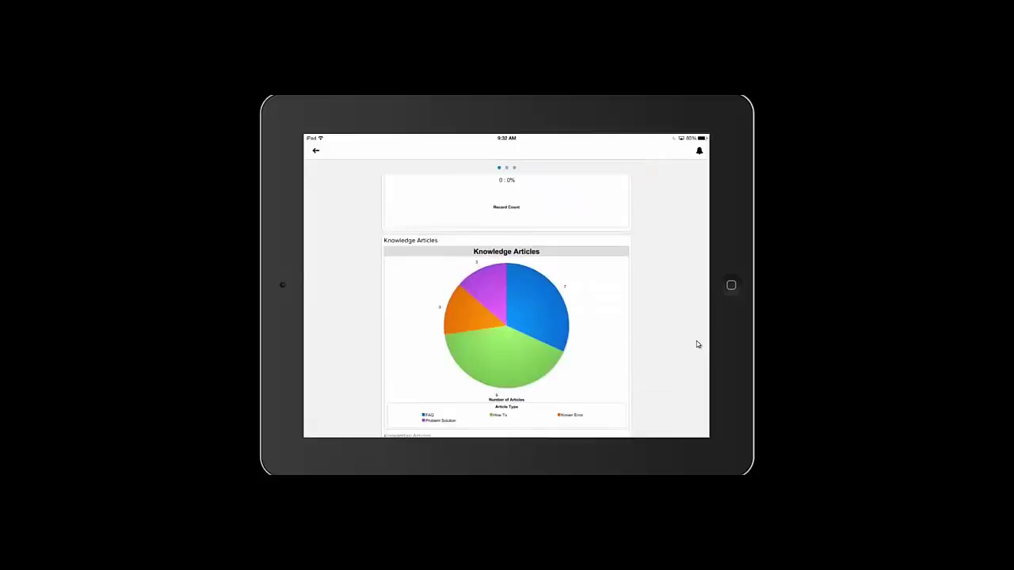
pyautogui.scroll(3, 697, 345)
pyautogui.hscroll(3, 698, 345)
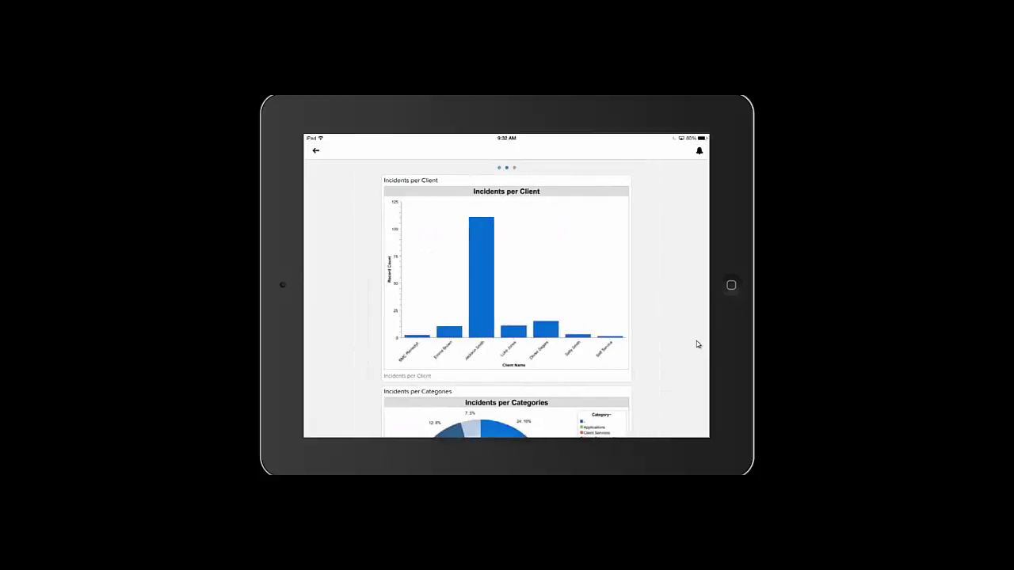
pyautogui.scroll(-3, 698, 345)
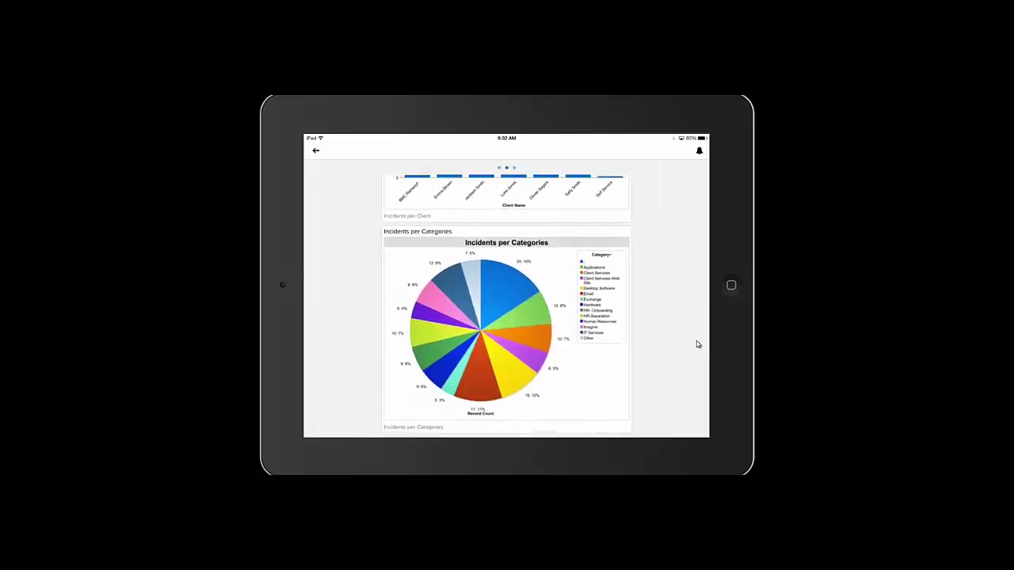
pyautogui.scroll(-2, 698, 344)
pyautogui.scroll(2, 698, 345)
pyautogui.hscroll(3, 698, 344)
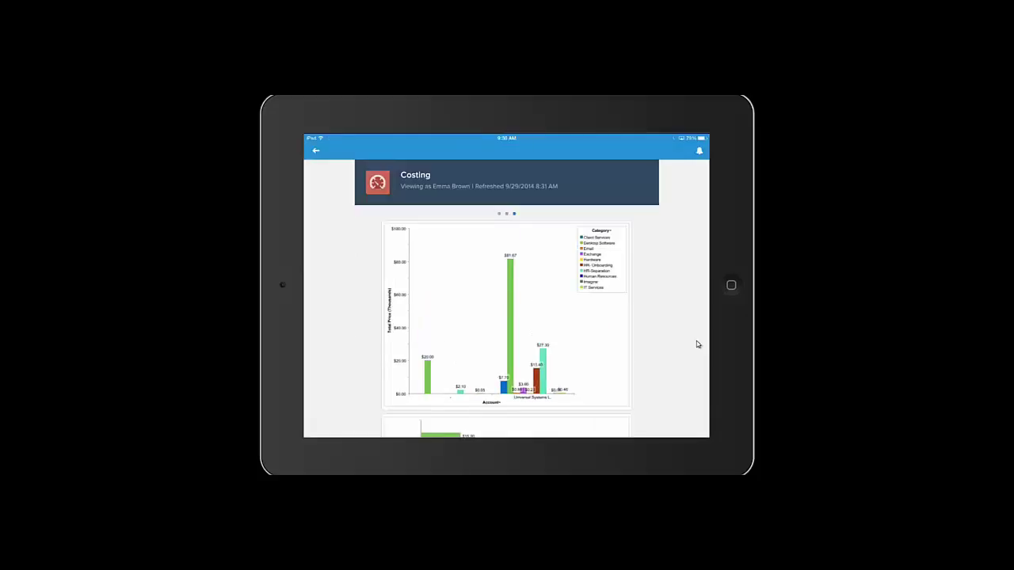
# - Scroll down the Costing dashboard to the horizontal Total Cost bar chart
pyautogui.scroll(-5, 698, 345)
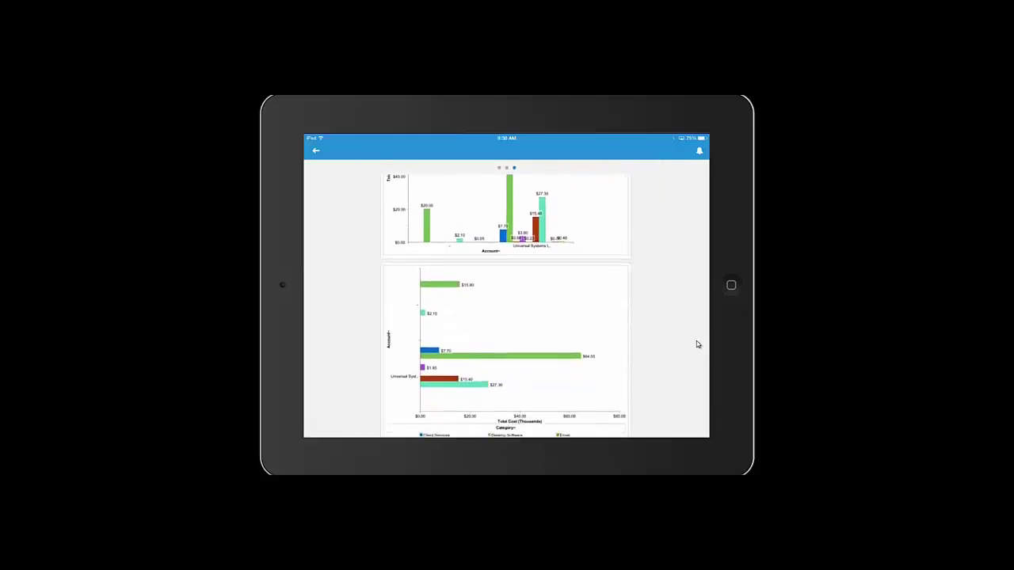